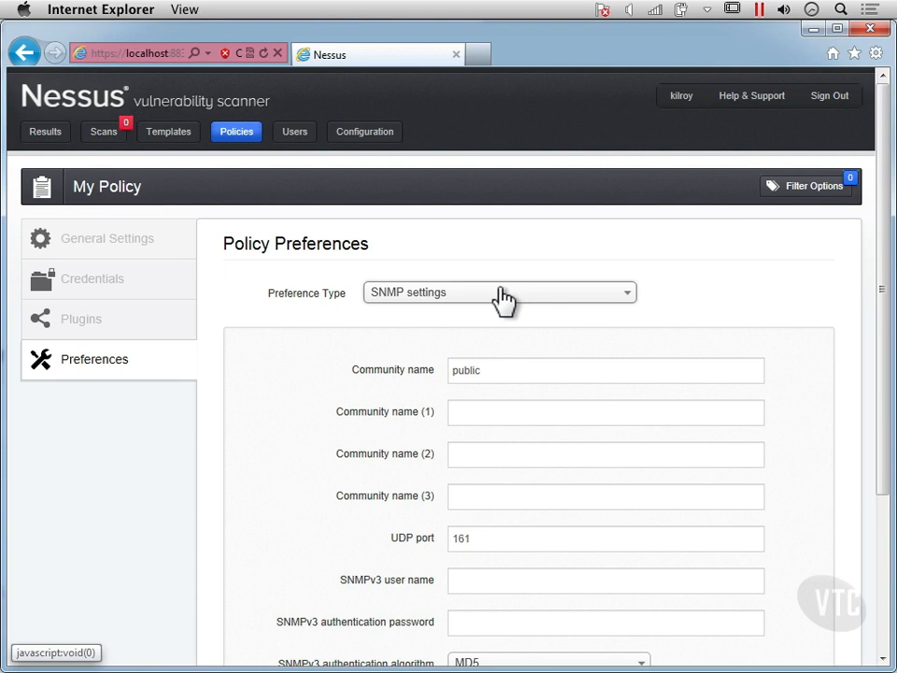
Show the Web mirroring preferences of the policy.
{"action": "left_click", "coordinate": [503, 299]}
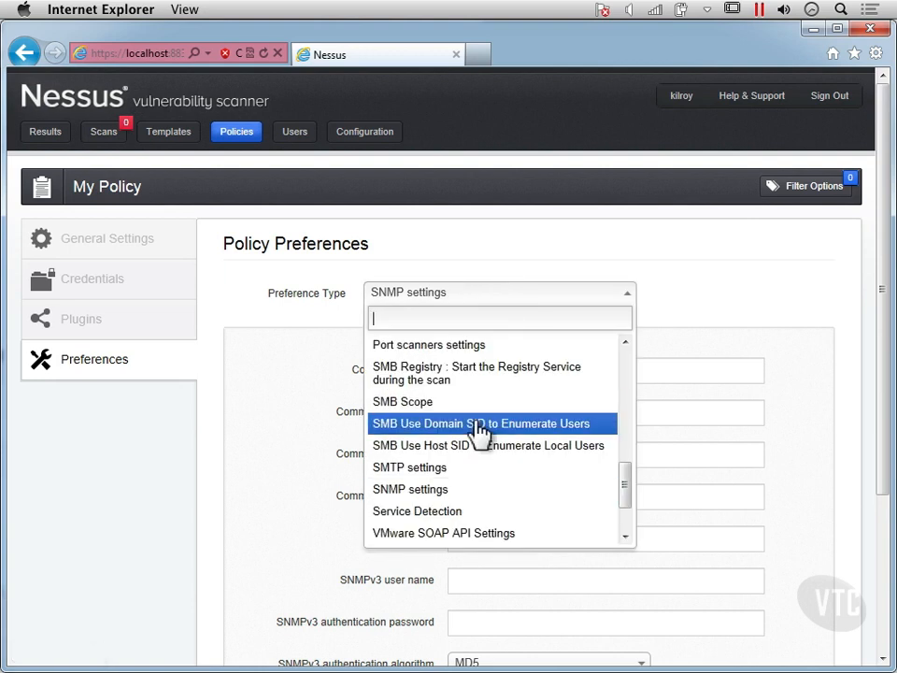
{"action": "scroll", "coordinate": [478, 432], "scroll_direction": "down", "scroll_amount": 3}
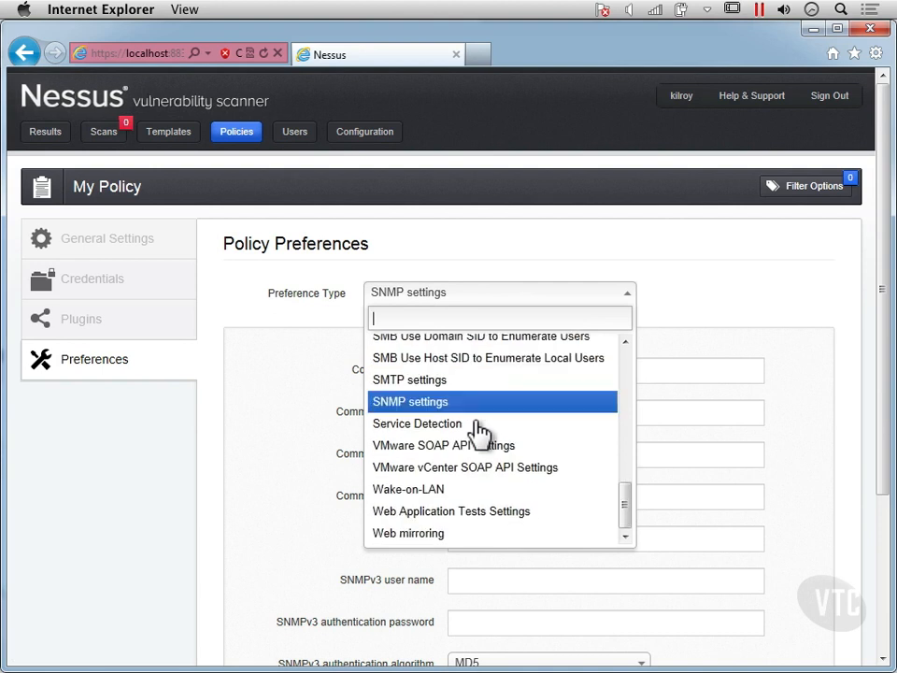
{"action": "left_click", "coordinate": [432, 532]}
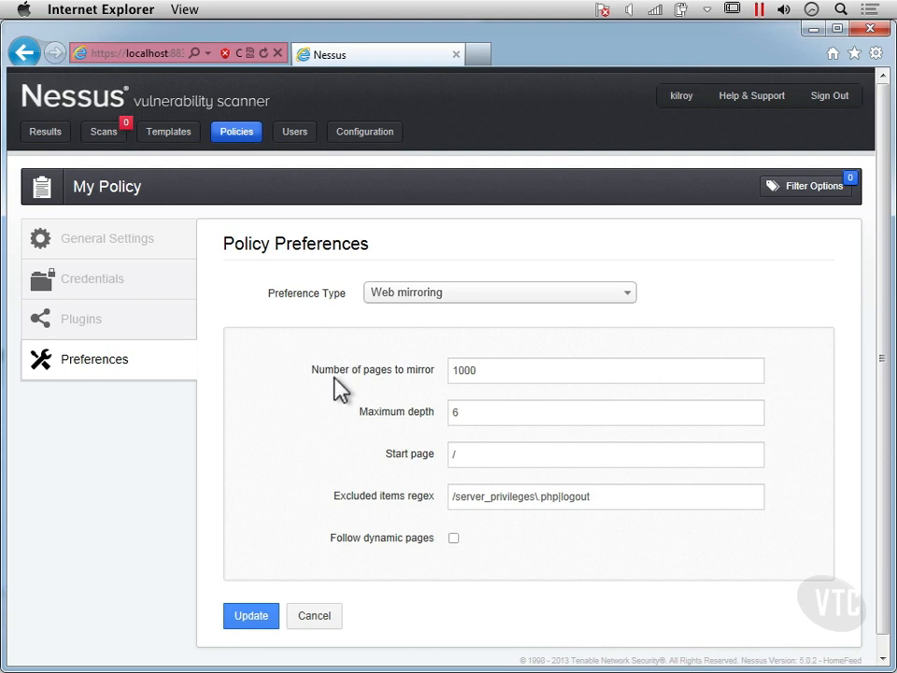
In the Web Application Tests Settings preferences, turn on Enable web applications tests and Try all HTTP methods.
{"action": "left_click", "coordinate": [455, 307]}
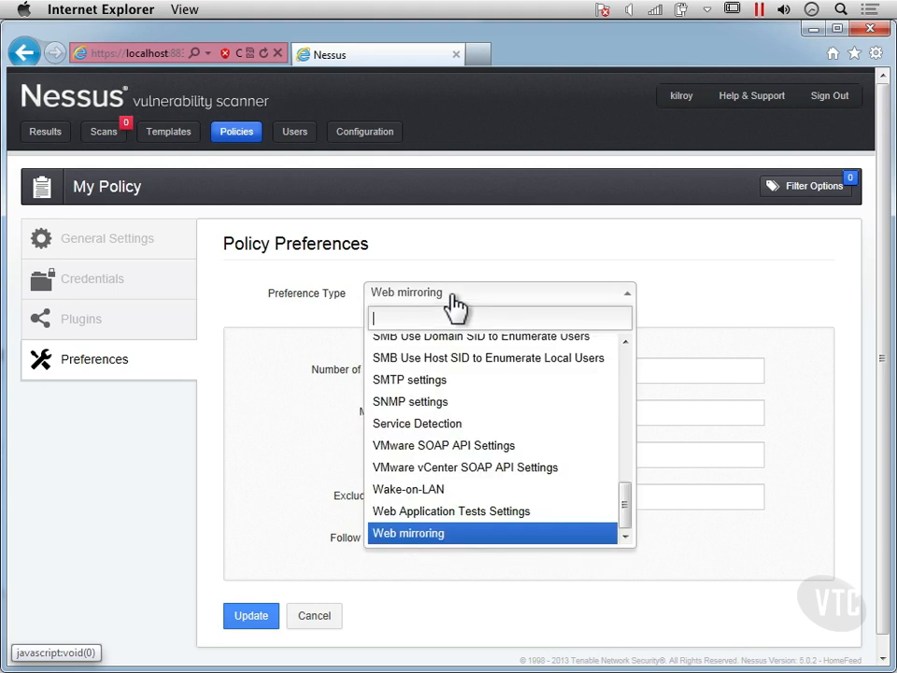
{"action": "left_click", "coordinate": [465, 523]}
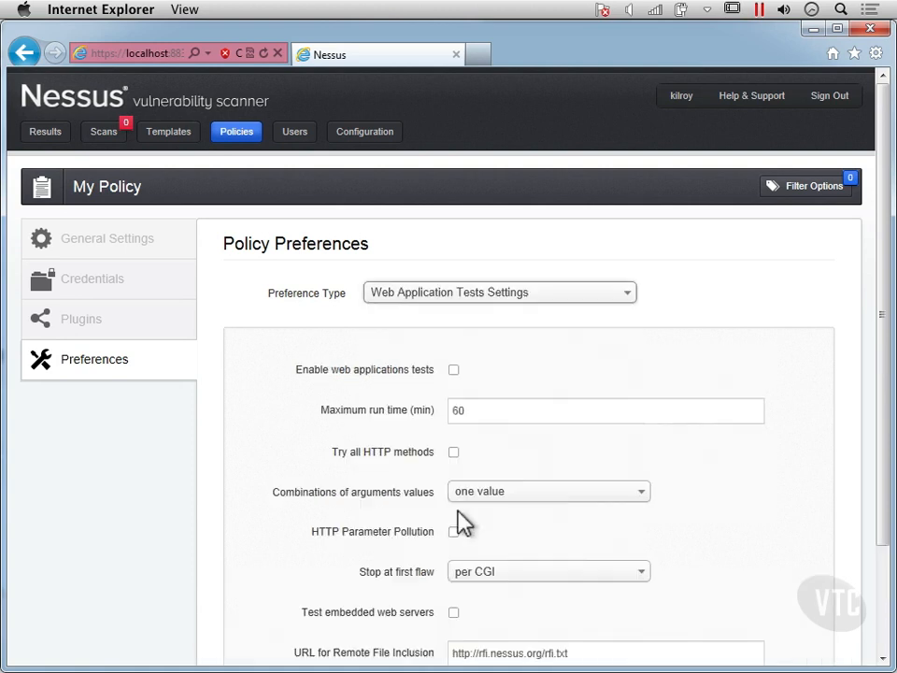
{"action": "scroll", "coordinate": [314, 438], "scroll_direction": "down", "scroll_amount": 2}
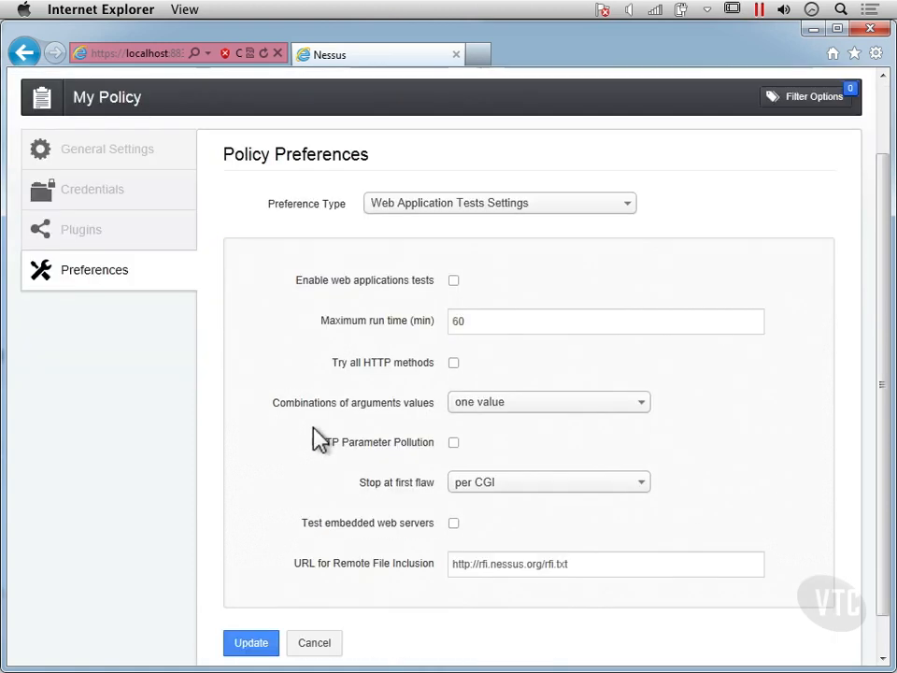
{"action": "scroll", "coordinate": [458, 262], "scroll_direction": "down", "scroll_amount": 1}
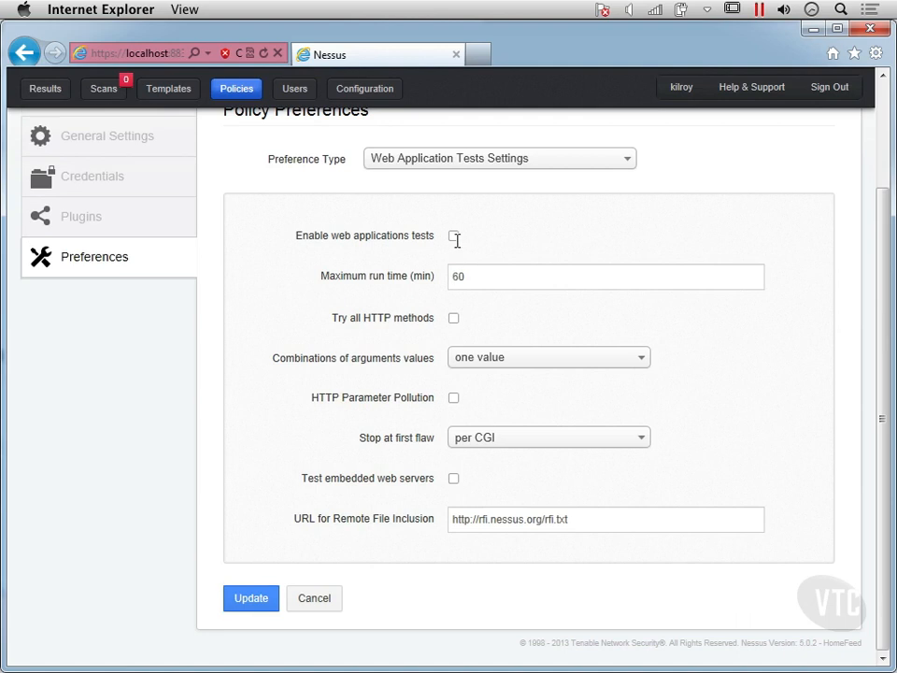
{"action": "left_click", "coordinate": [454, 236]}
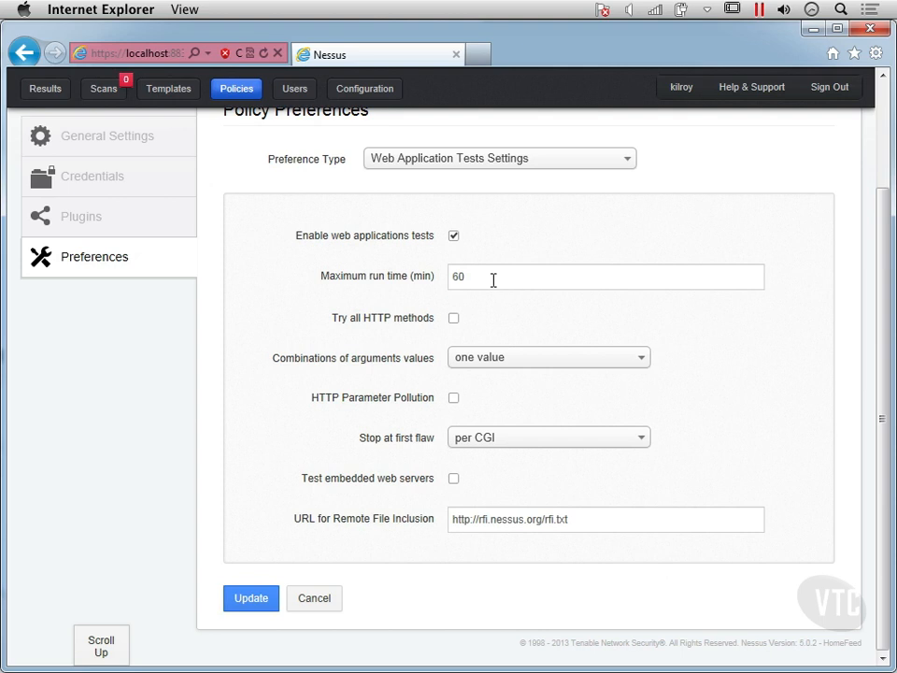
{"action": "left_click", "coordinate": [494, 280]}
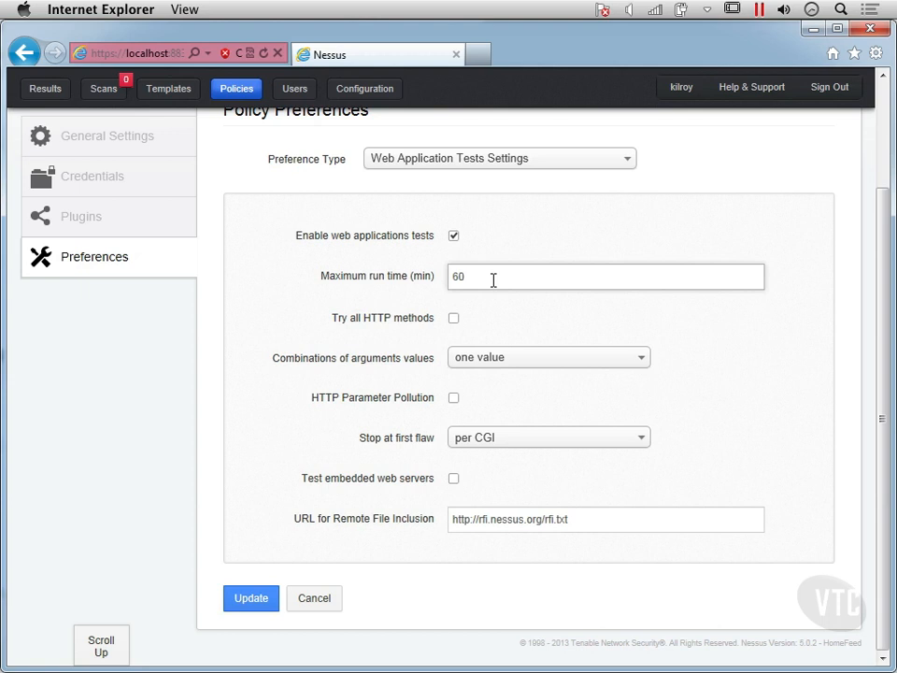
{"action": "left_click", "coordinate": [454, 319]}
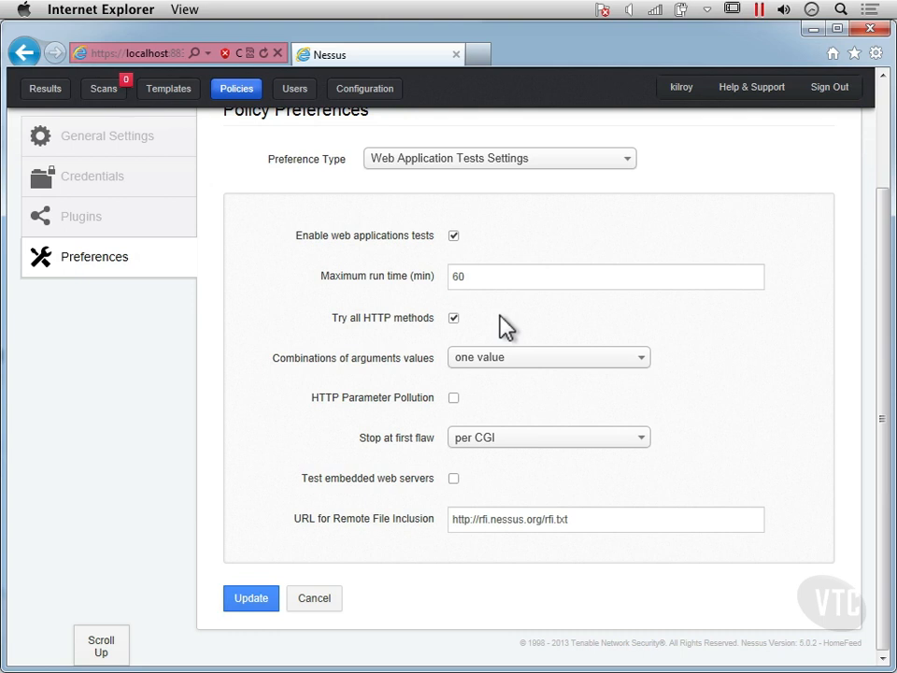
Enable HTTP Parameter Pollution and set Stop at first flaw to look for all flaws (slower).
{"action": "left_click", "coordinate": [455, 398]}
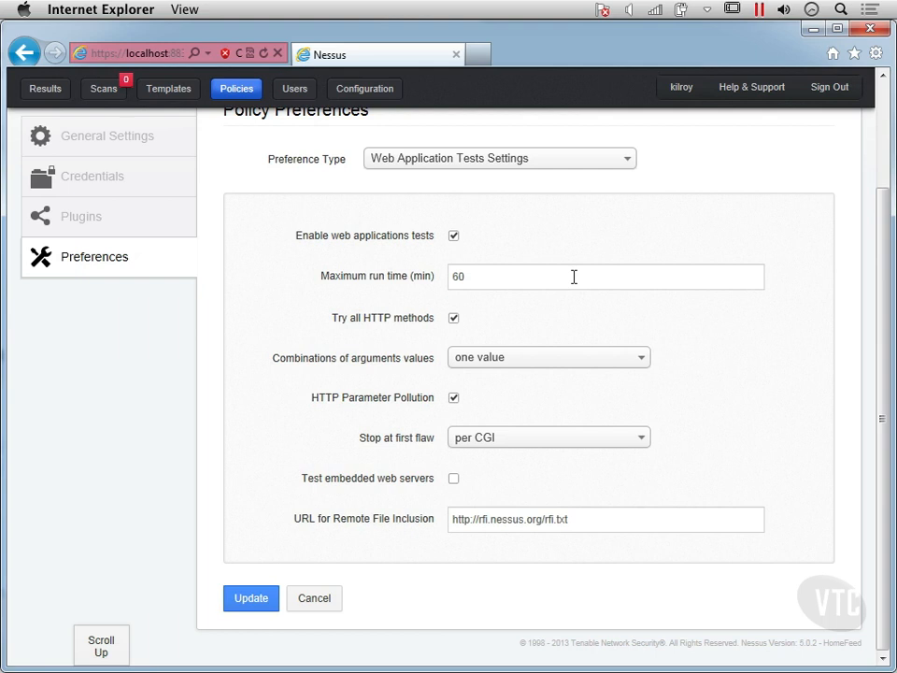
{"action": "left_click", "coordinate": [568, 447]}
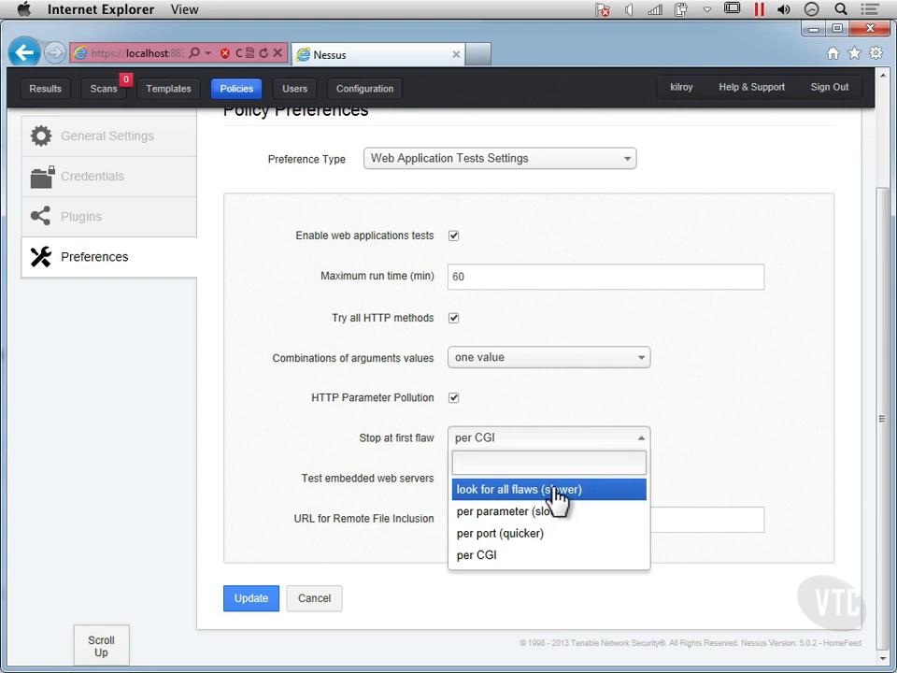
{"action": "key", "text": "Return"}
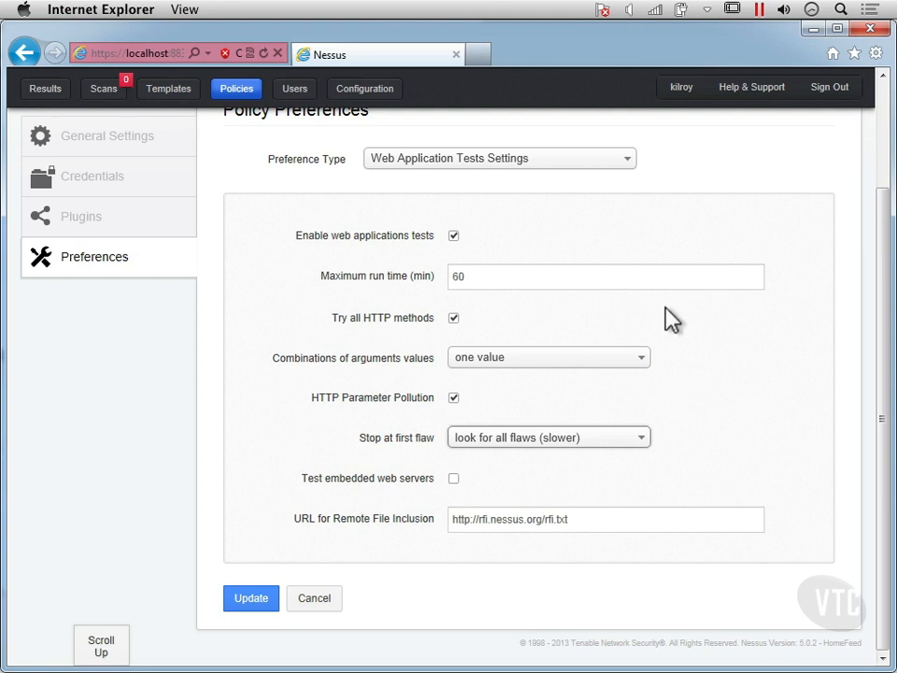
Show the HTTP cookies import preferences of the policy.
{"action": "left_click", "coordinate": [533, 166]}
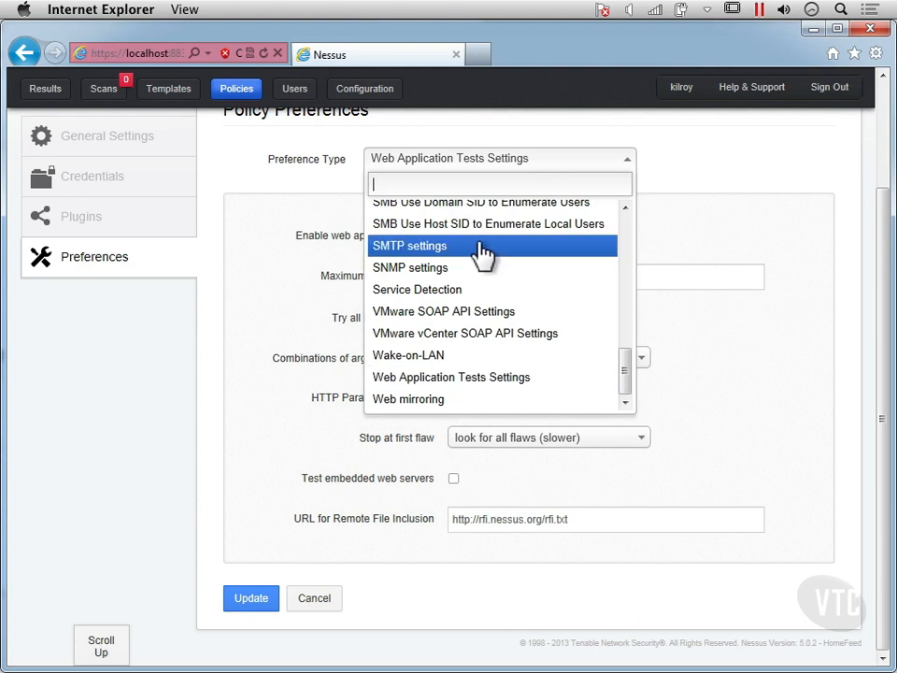
{"action": "scroll", "coordinate": [483, 254], "scroll_direction": "up", "scroll_amount": 5}
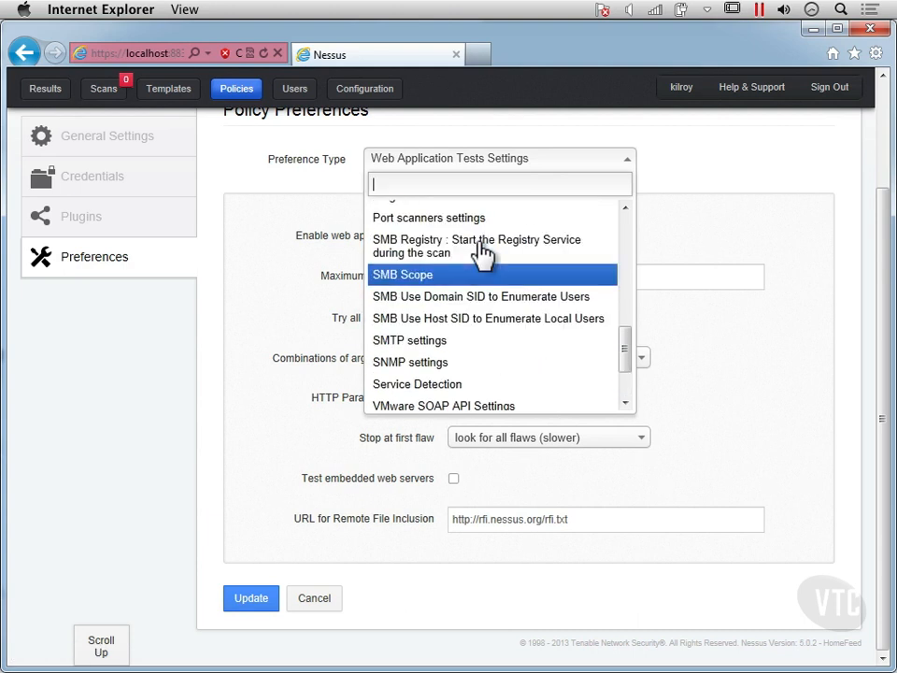
{"action": "scroll", "coordinate": [483, 255], "scroll_direction": "up", "scroll_amount": 3}
{"action": "scroll", "coordinate": [483, 254], "scroll_direction": "up", "scroll_amount": 5}
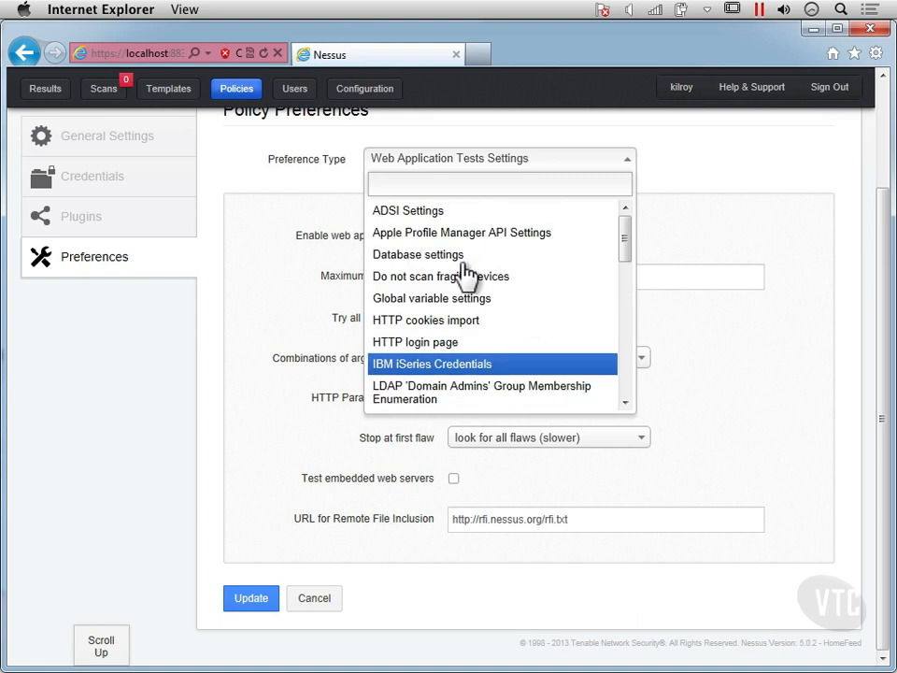
{"action": "left_click", "coordinate": [458, 321]}
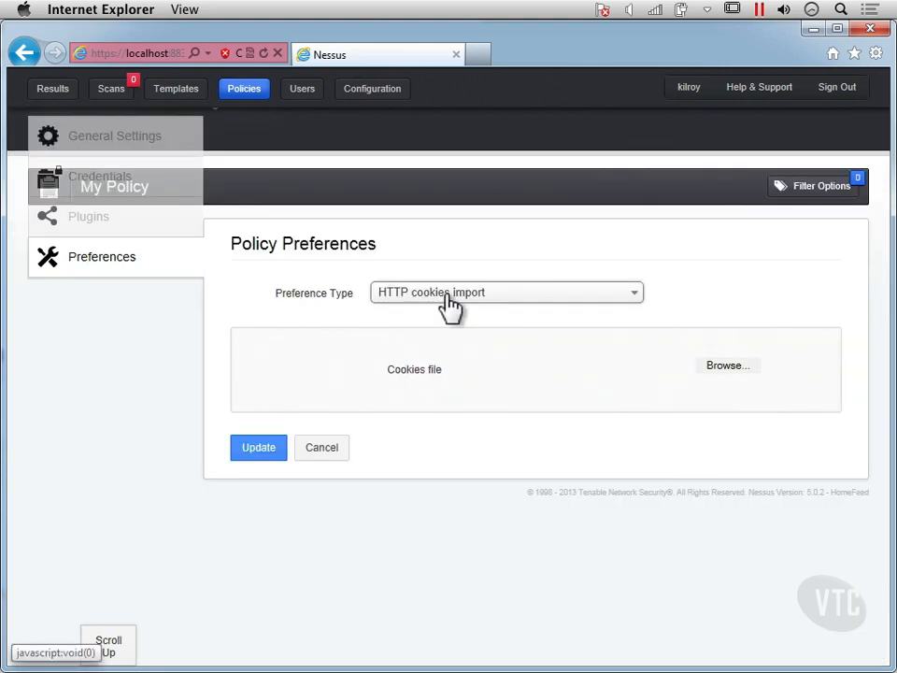
Show the HTTP login page preferences and look through their login form and authentication fields.
{"action": "left_click", "coordinate": [448, 301]}
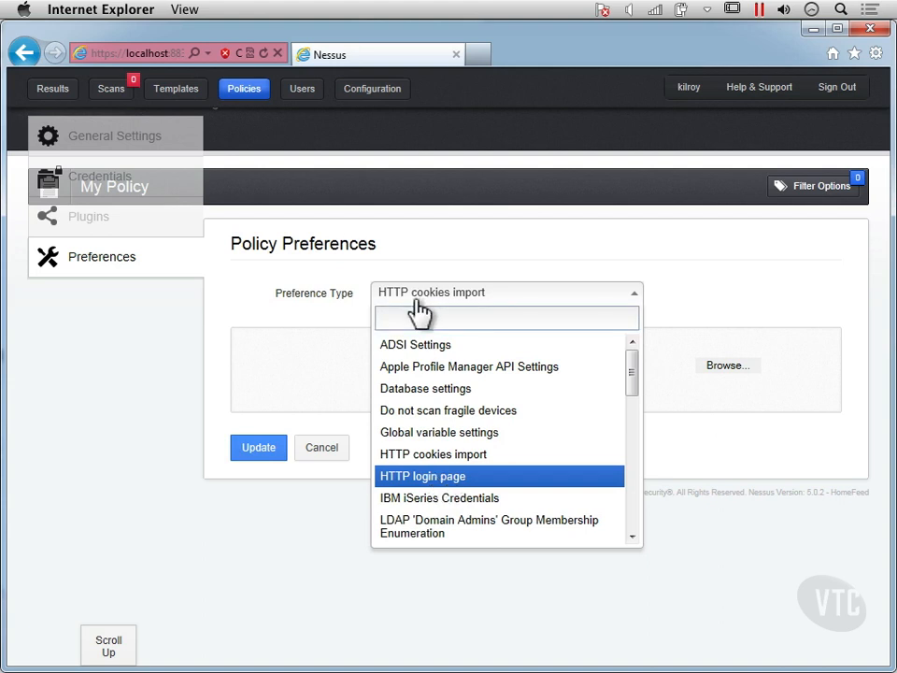
{"action": "left_click", "coordinate": [425, 479]}
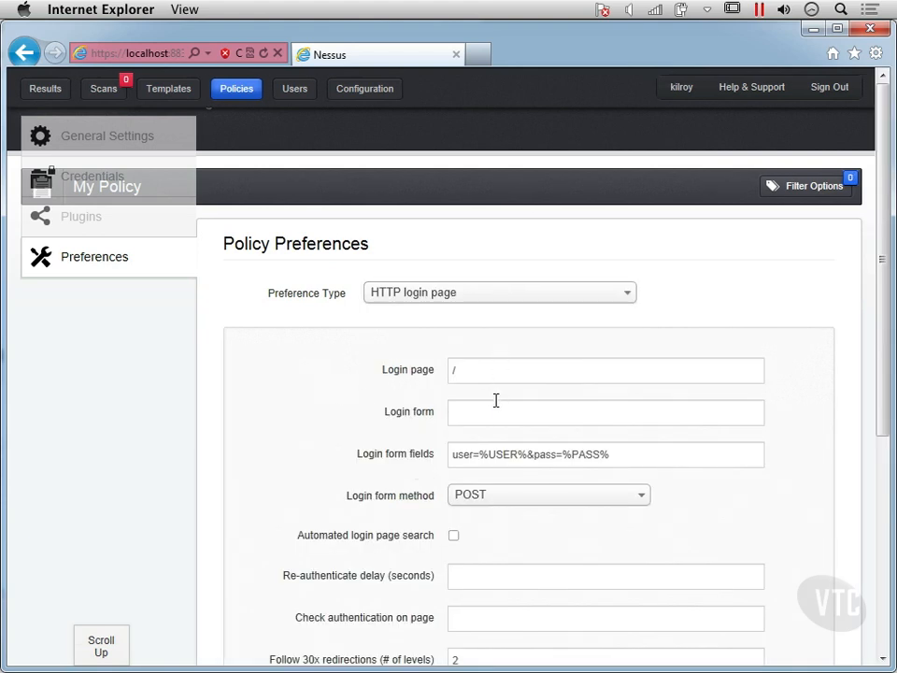
{"action": "scroll", "coordinate": [476, 437], "scroll_direction": "down", "scroll_amount": 2}
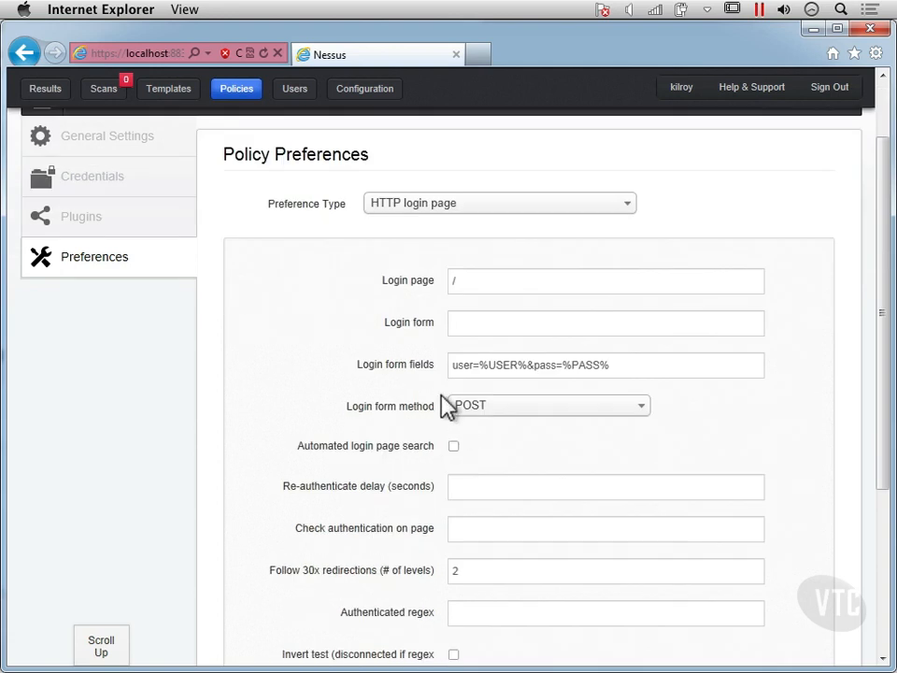
{"action": "scroll", "coordinate": [449, 407], "scroll_direction": "down", "scroll_amount": 2}
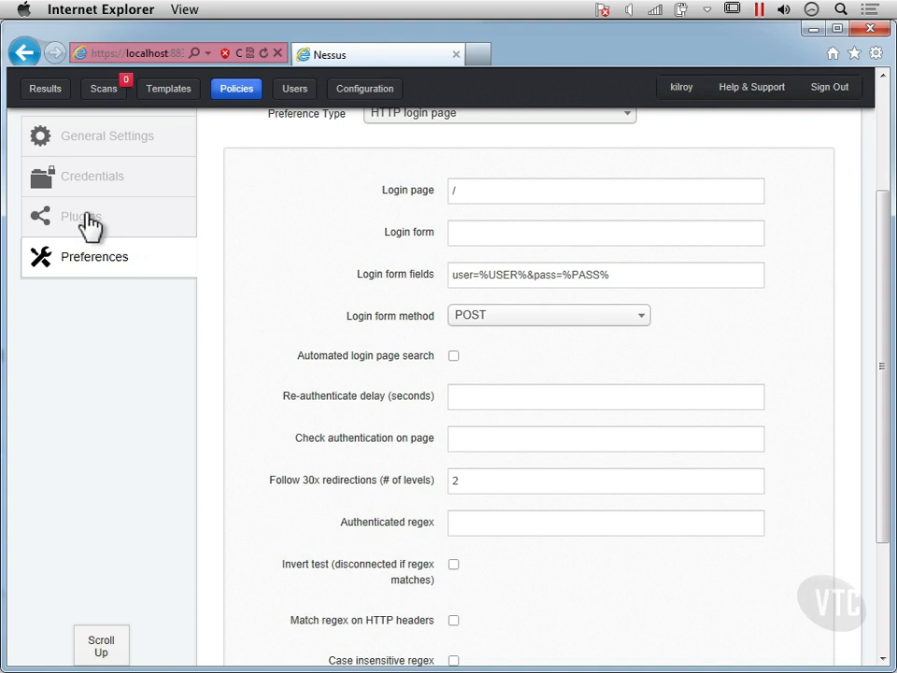
{"action": "left_click", "coordinate": [451, 129]}
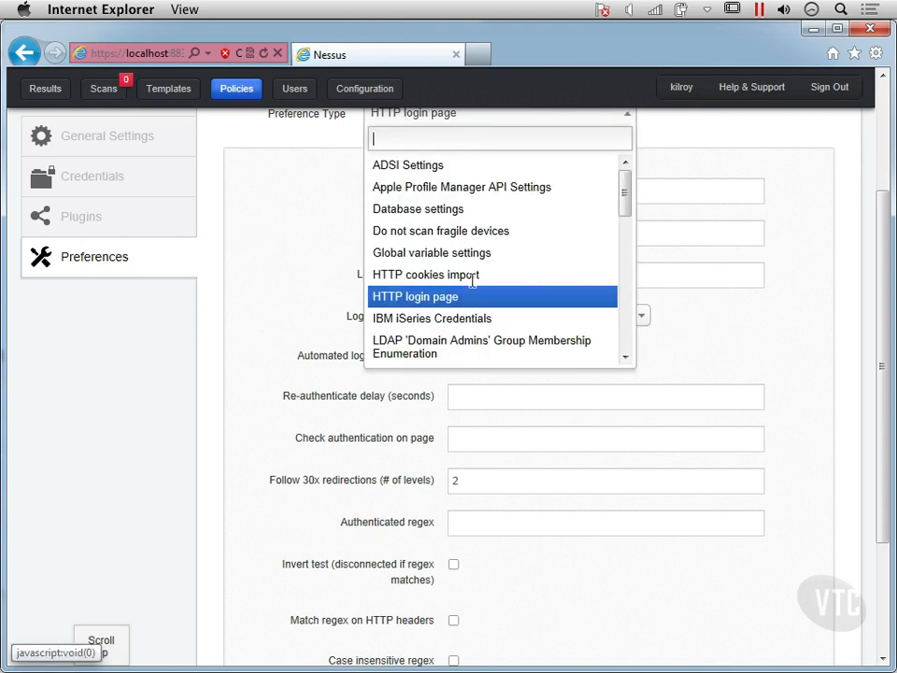
{"action": "scroll", "coordinate": [475, 292], "scroll_direction": "down", "scroll_amount": 1}
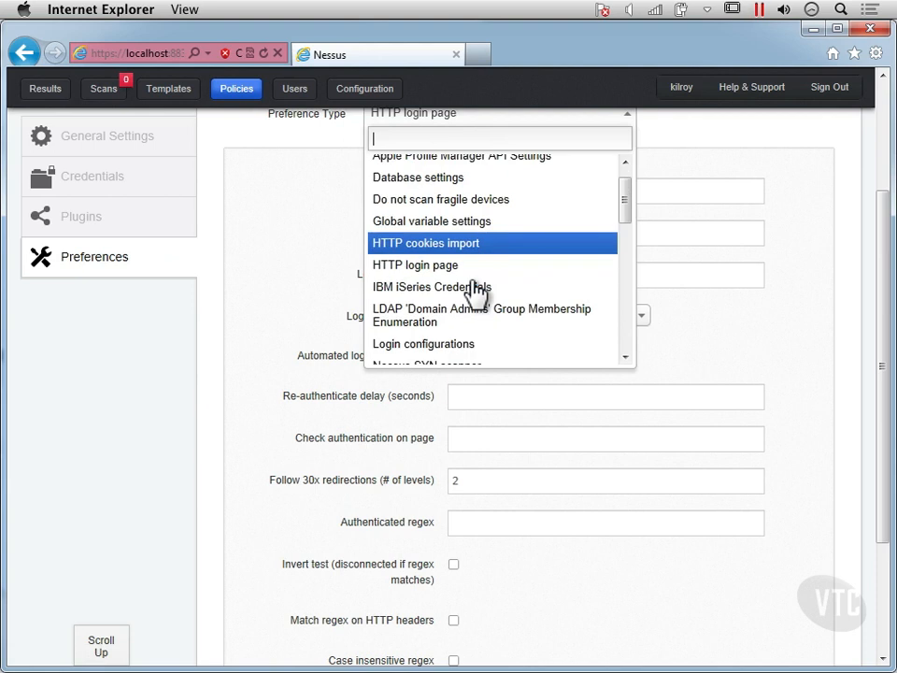
{"action": "left_click", "coordinate": [622, 234]}
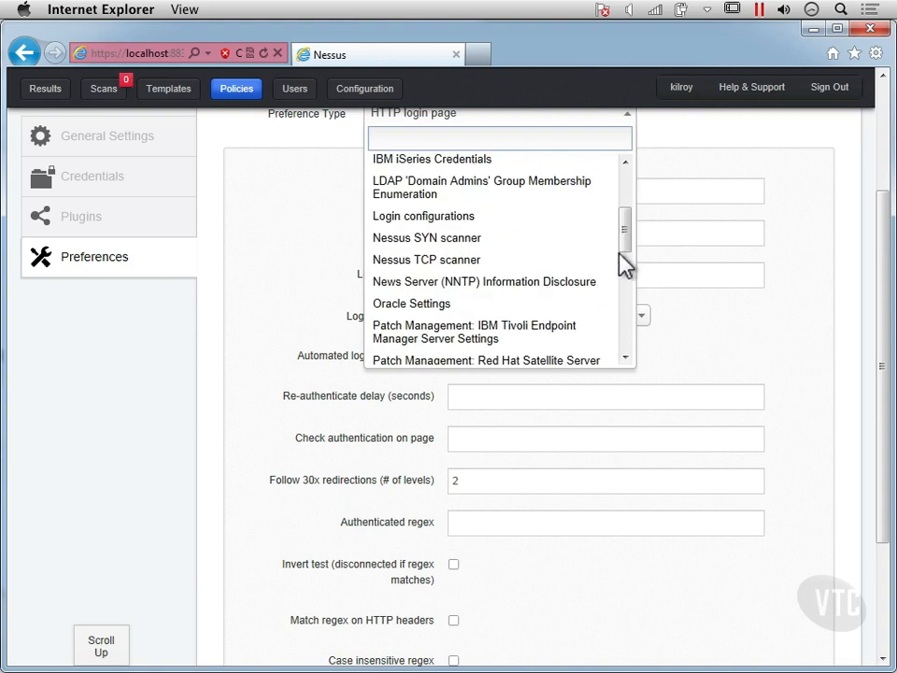
{"action": "left_click", "coordinate": [82, 222]}
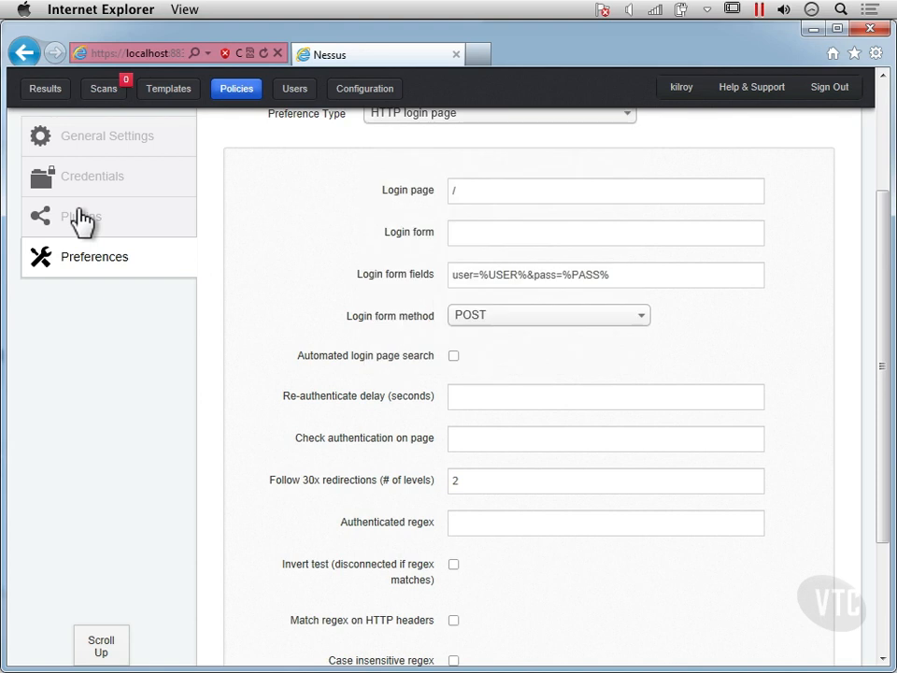
Open the policy's plugin configurations and look through the whole list of plugin families.
{"action": "left_click", "coordinate": [83, 220]}
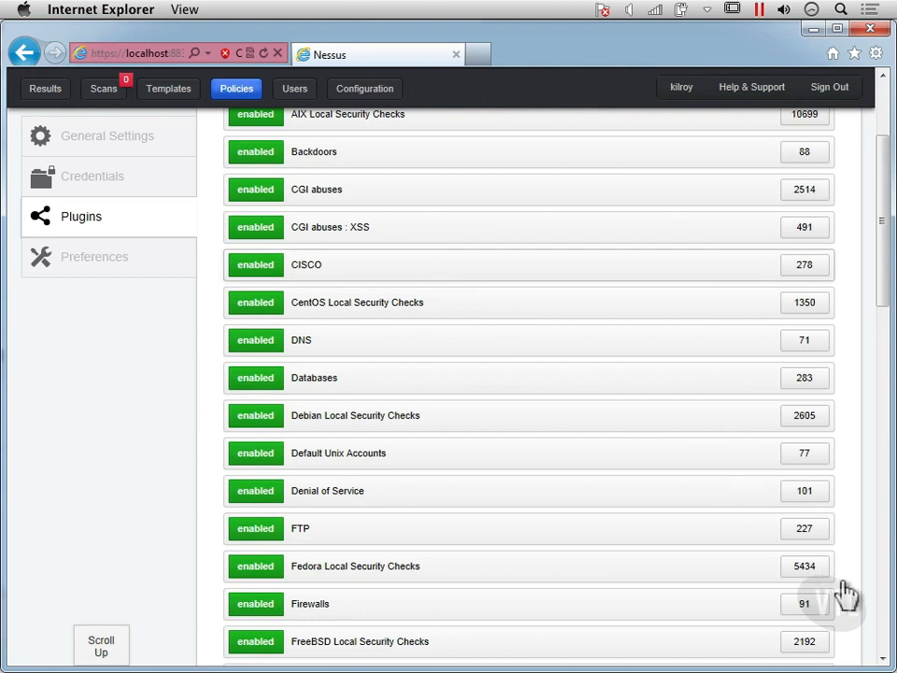
{"action": "scroll", "coordinate": [869, 600], "scroll_direction": "up", "scroll_amount": 3}
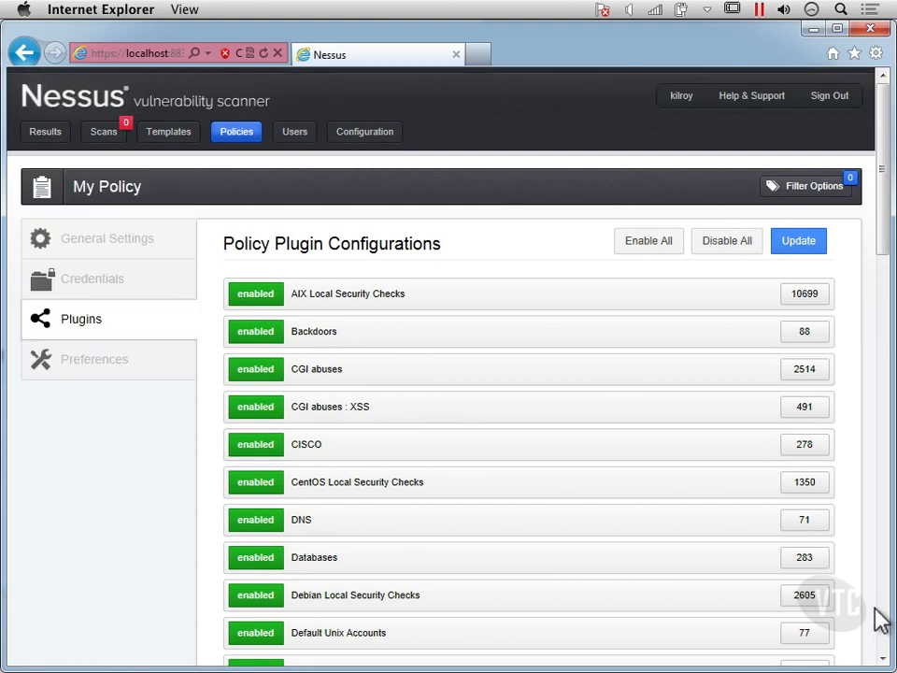
{"action": "scroll", "coordinate": [879, 608], "scroll_direction": "down", "scroll_amount": 5}
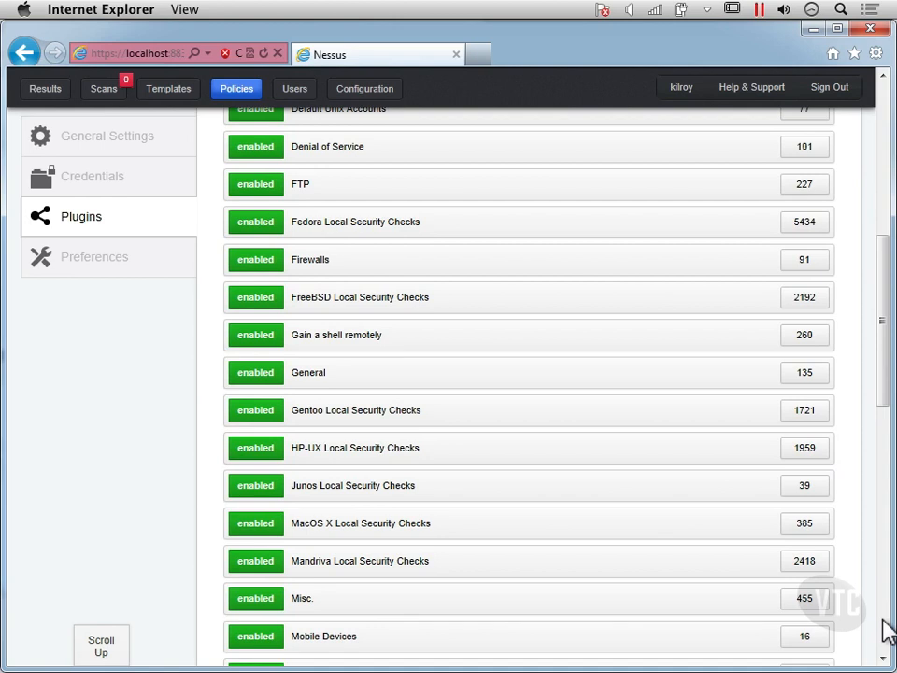
{"action": "left_click", "coordinate": [884, 620]}
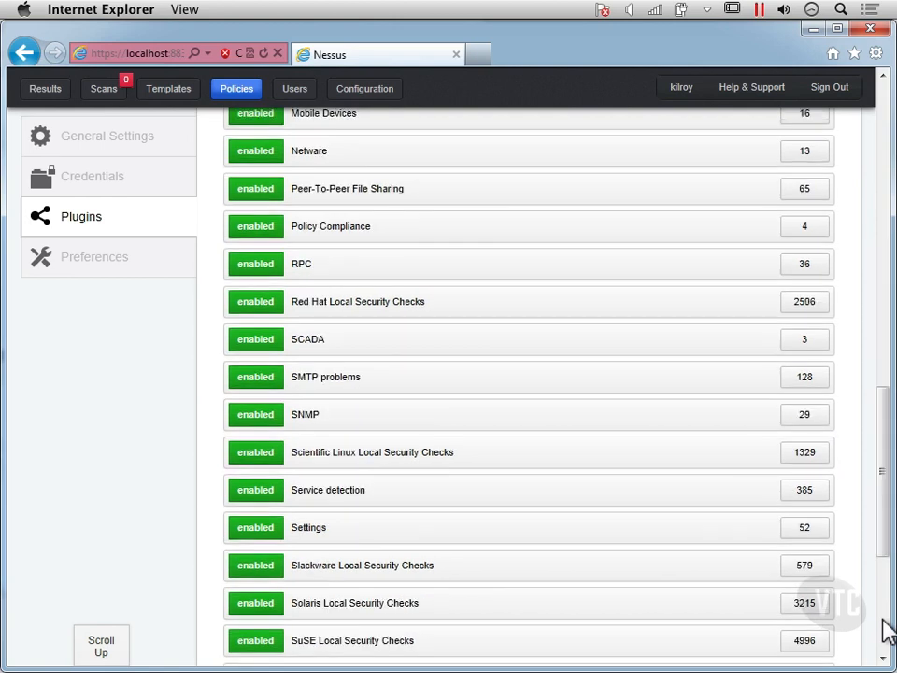
{"action": "left_click", "coordinate": [883, 620]}
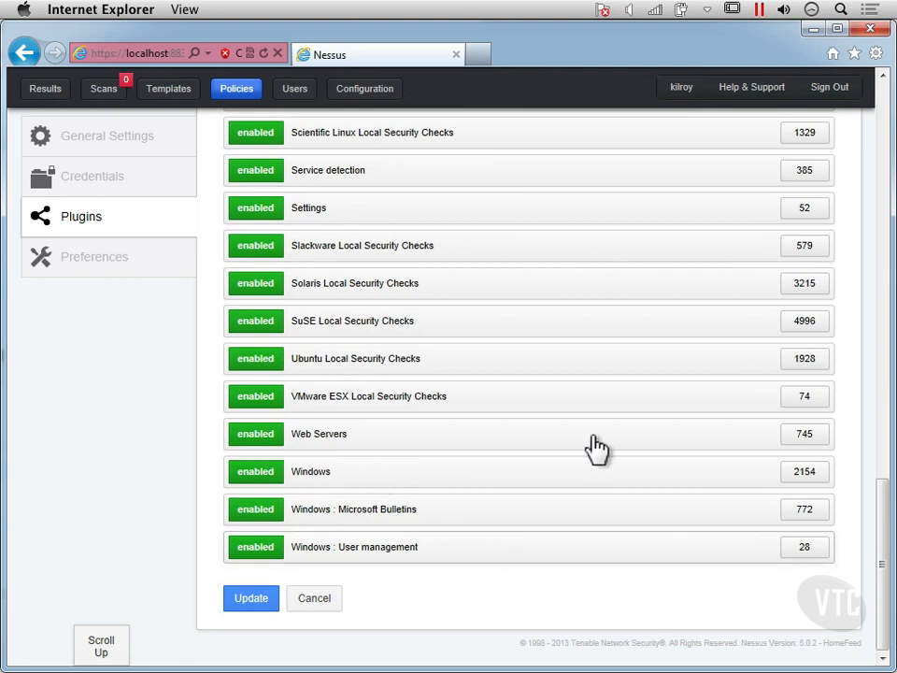
Expand the Web Servers plugin family and examine its individual plugins on pages 1, 2 and 7.
{"action": "left_click", "coordinate": [316, 445]}
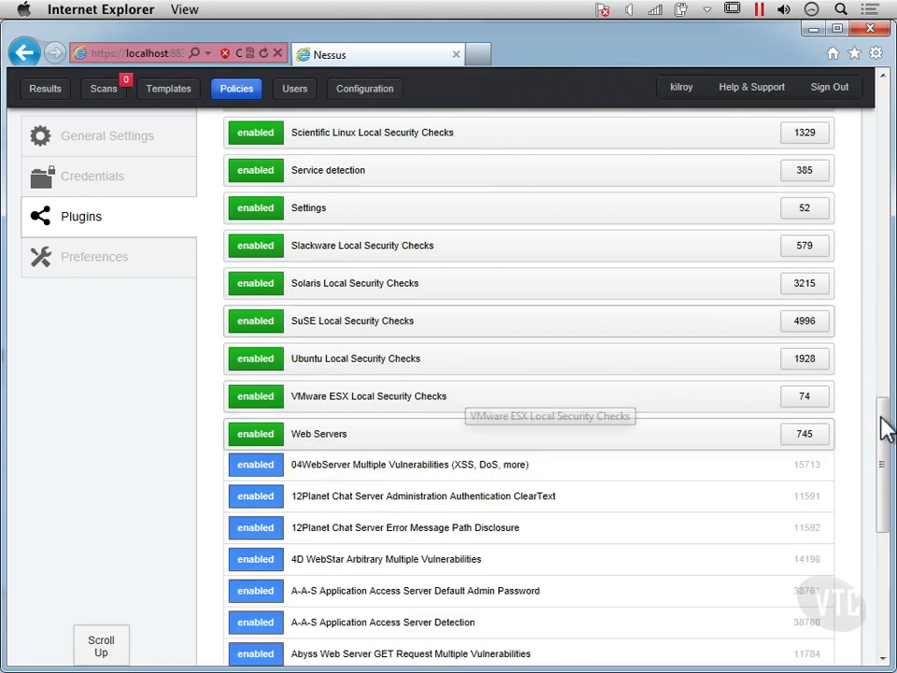
{"action": "left_click_drag", "start_coordinate": [887, 463], "coordinate": [888, 482]}
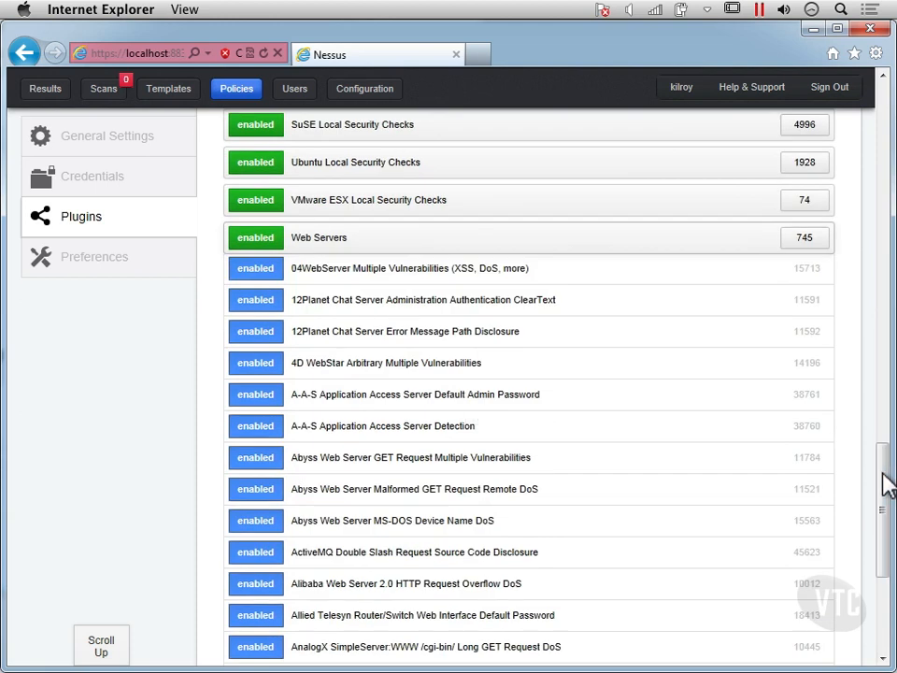
{"action": "left_click_drag", "start_coordinate": [887, 484], "coordinate": [889, 542]}
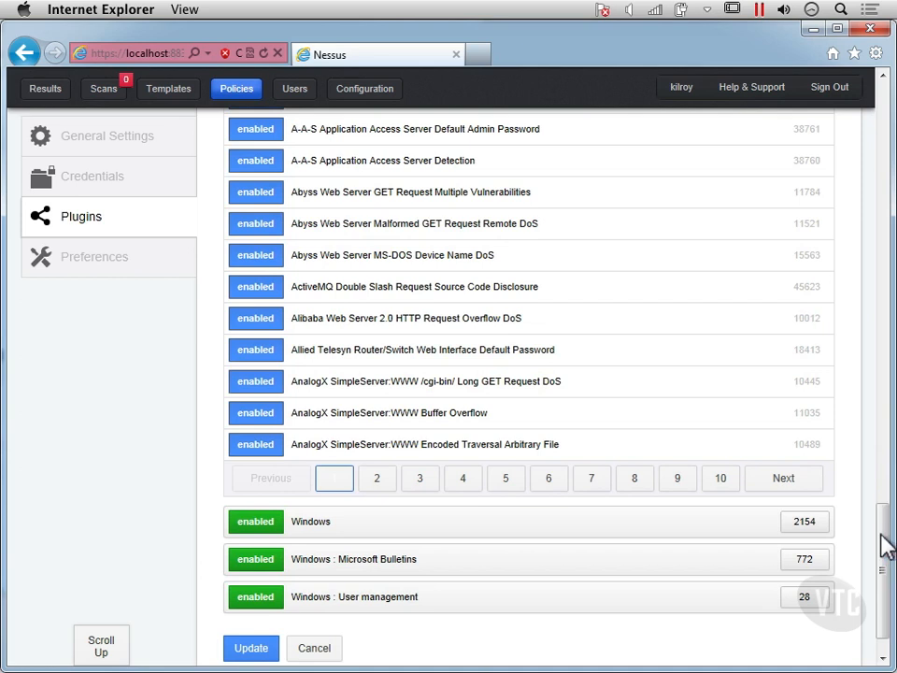
{"action": "left_click", "coordinate": [380, 477]}
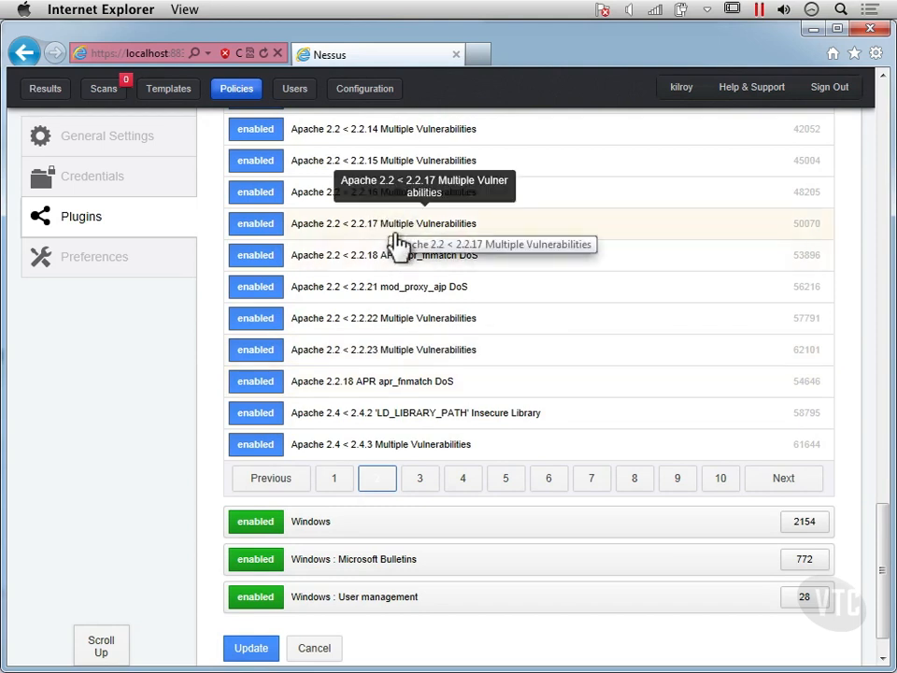
{"action": "left_click", "coordinate": [596, 482]}
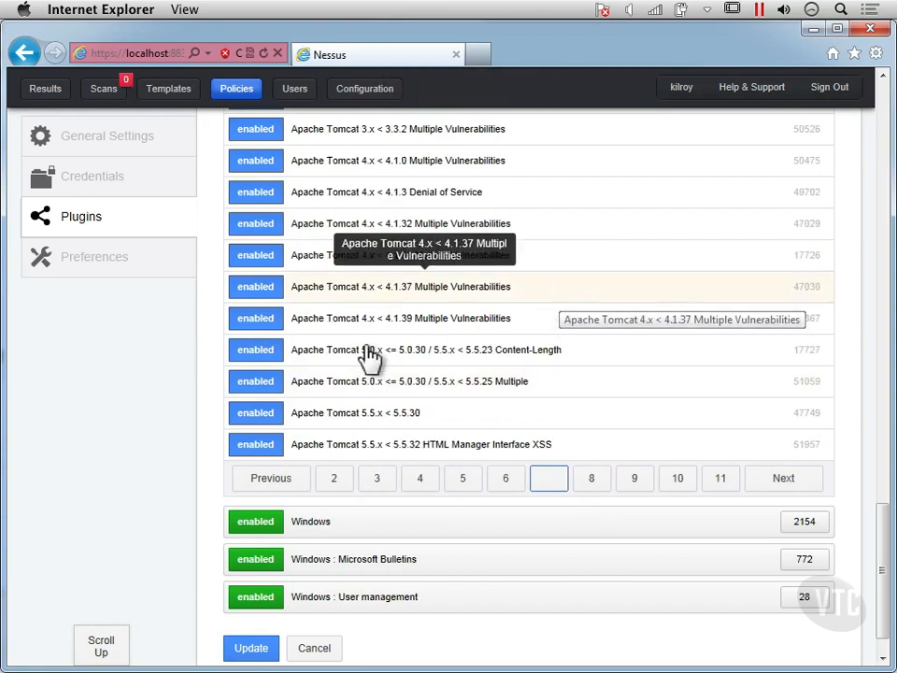
Examine the Web Servers family's plugins on pages 9 and 12.
{"action": "left_click", "coordinate": [636, 478]}
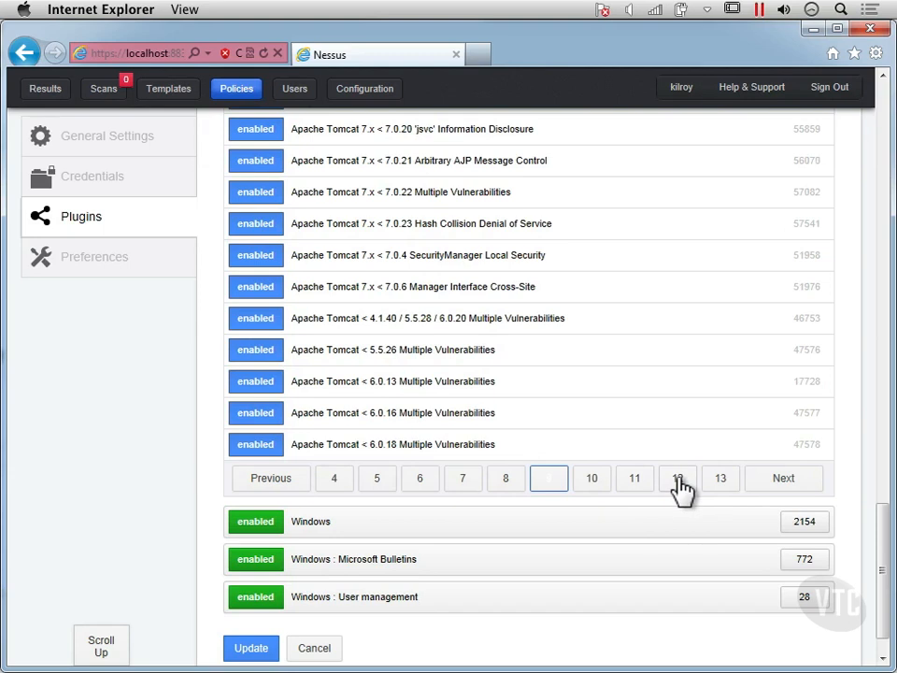
{"action": "left_click", "coordinate": [679, 479]}
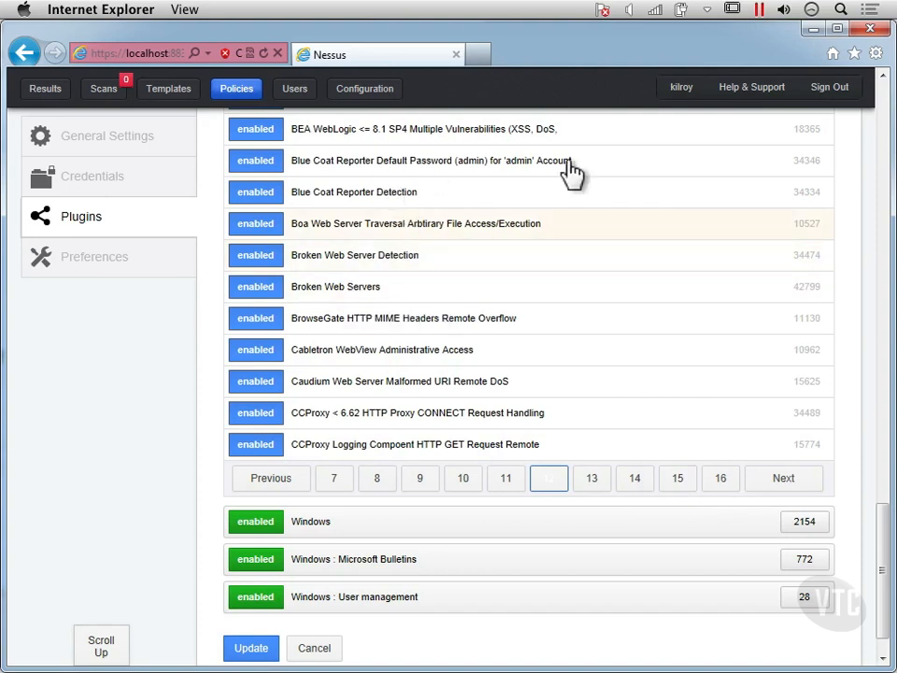
Expand the CGI abuses : XSS plugin family and look through its first page of plugins and the families below it to the list's end.
{"action": "scroll", "coordinate": [883, 128], "scroll_direction": "up", "scroll_amount": 5}
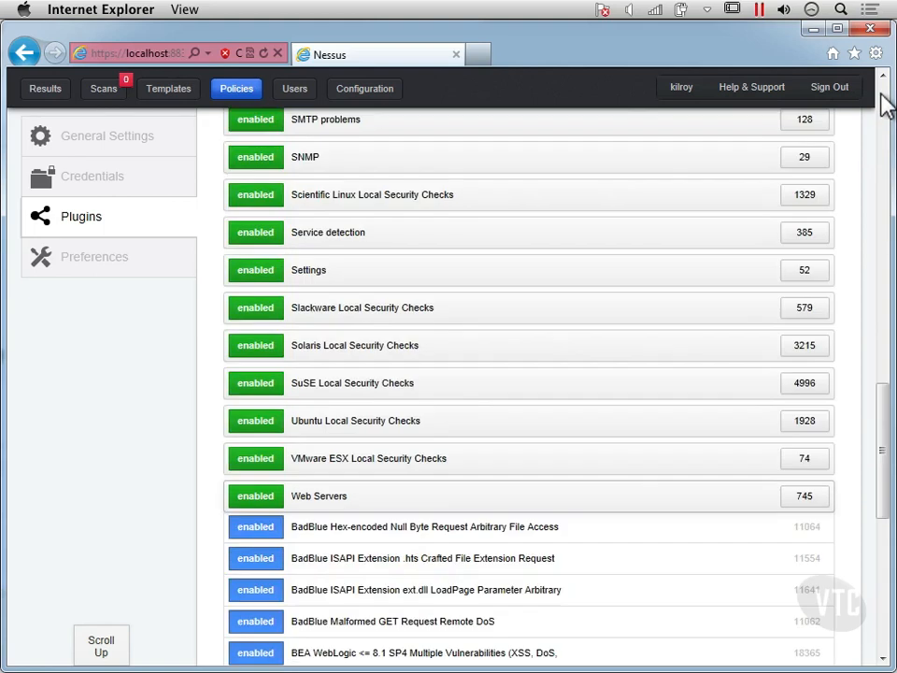
{"action": "scroll", "coordinate": [886, 94], "scroll_direction": "up", "scroll_amount": 1}
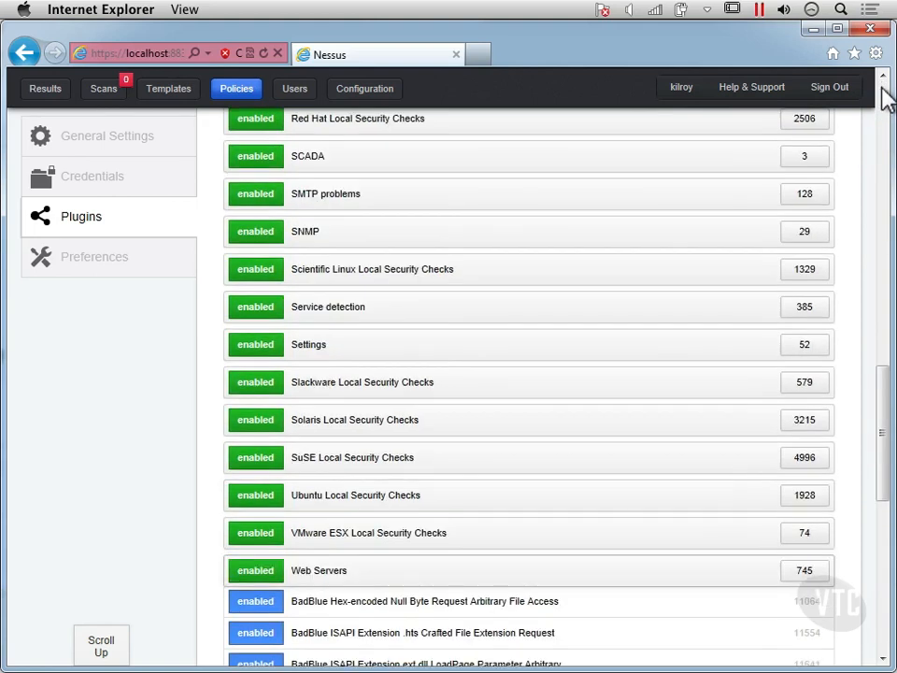
{"action": "scroll", "coordinate": [886, 103], "scroll_direction": "up", "scroll_amount": 5}
{"action": "scroll", "coordinate": [887, 117], "scroll_direction": "up", "scroll_amount": 5}
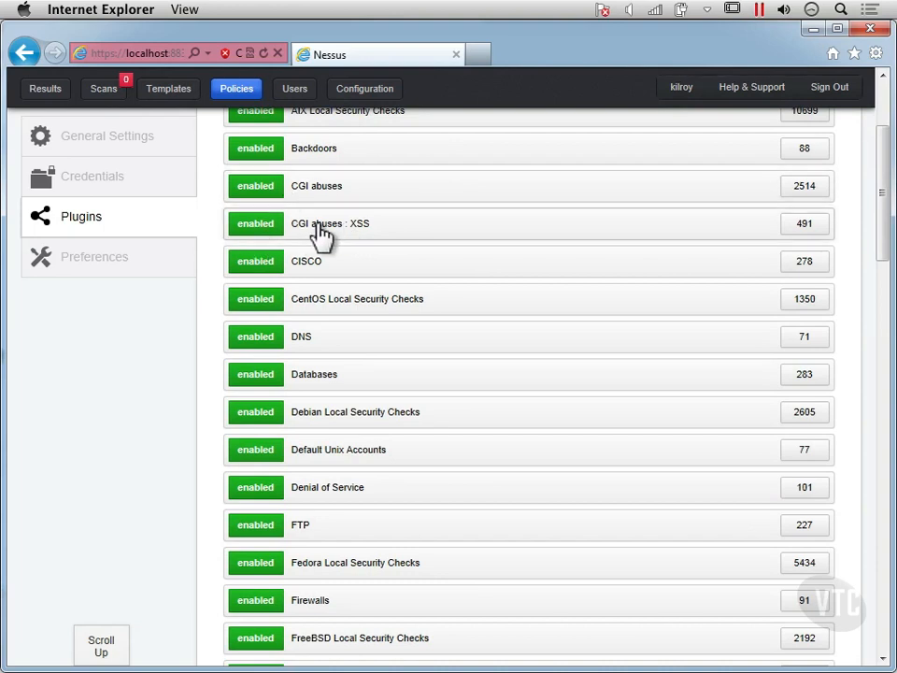
{"action": "left_click", "coordinate": [420, 241]}
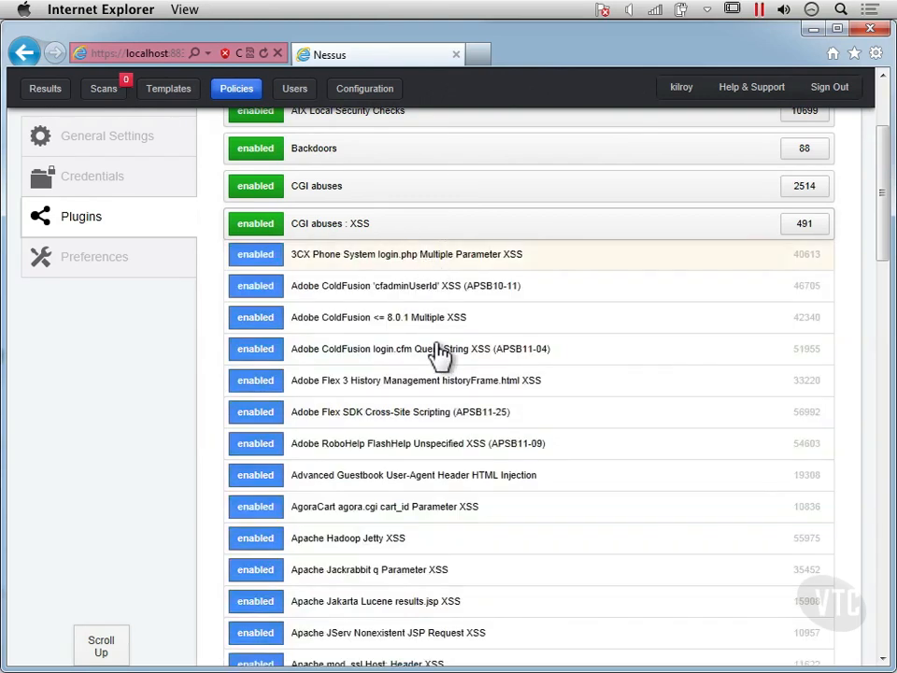
{"action": "scroll", "coordinate": [437, 354], "scroll_direction": "down", "scroll_amount": 10}
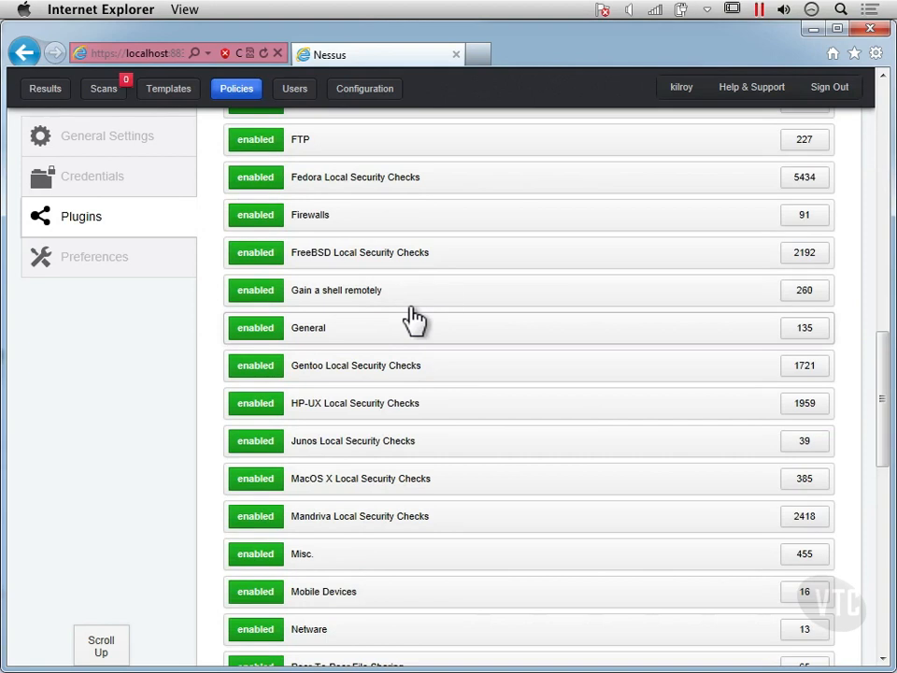
{"action": "scroll", "coordinate": [414, 320], "scroll_direction": "up", "scroll_amount": 8}
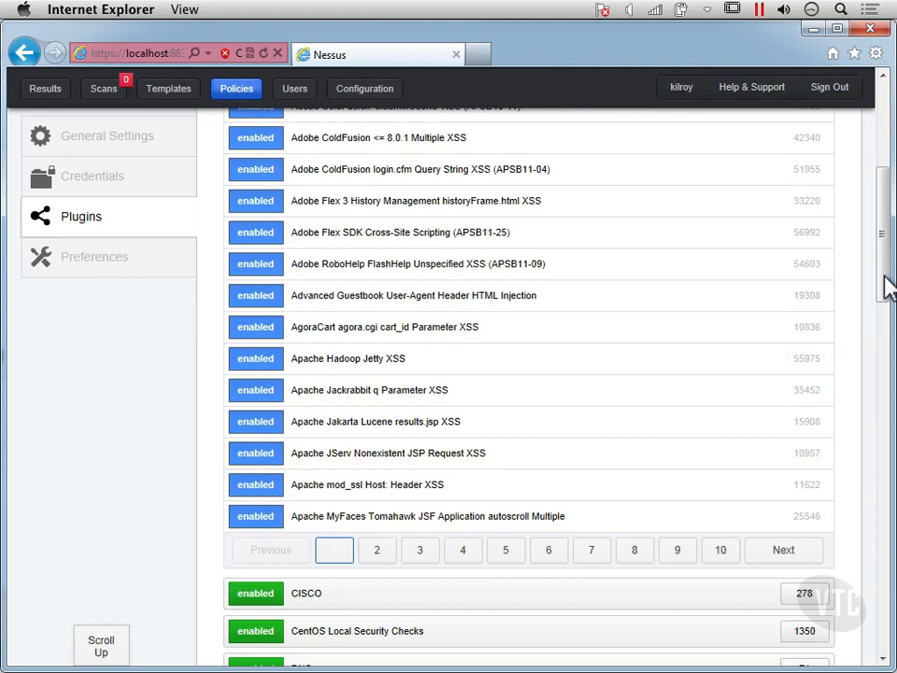
{"action": "left_click_drag", "start_coordinate": [886, 304], "coordinate": [886, 662]}
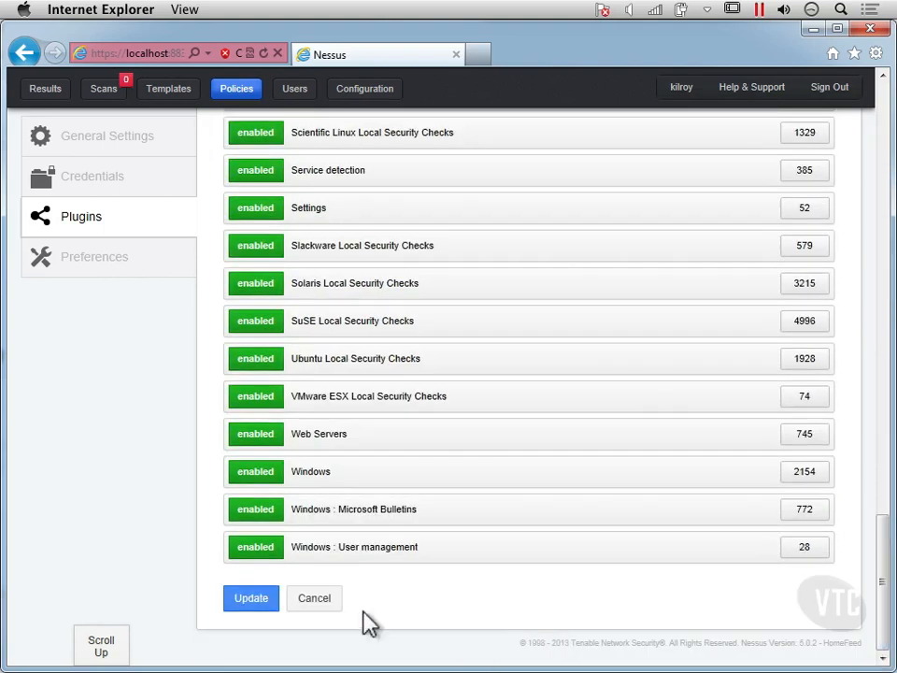